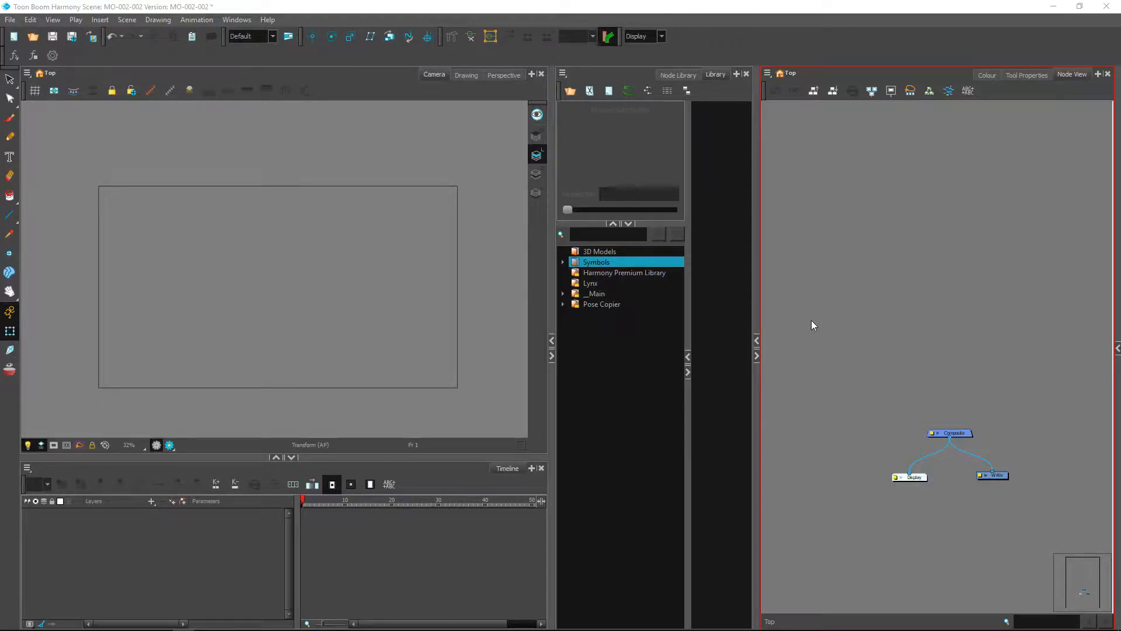
Bring up the Import Images dialog from the File menu
{"action": "left_click", "coordinate": [10, 20]}
{"action": "mouse_move", "coordinate": [26, 176]}
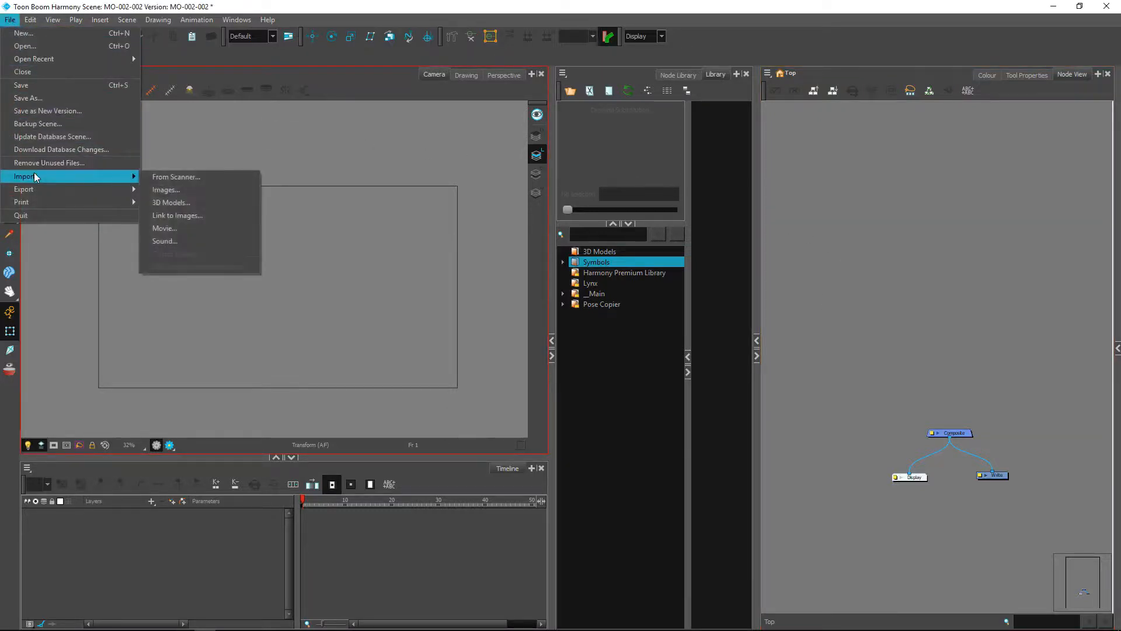
{"action": "left_click", "coordinate": [168, 190]}
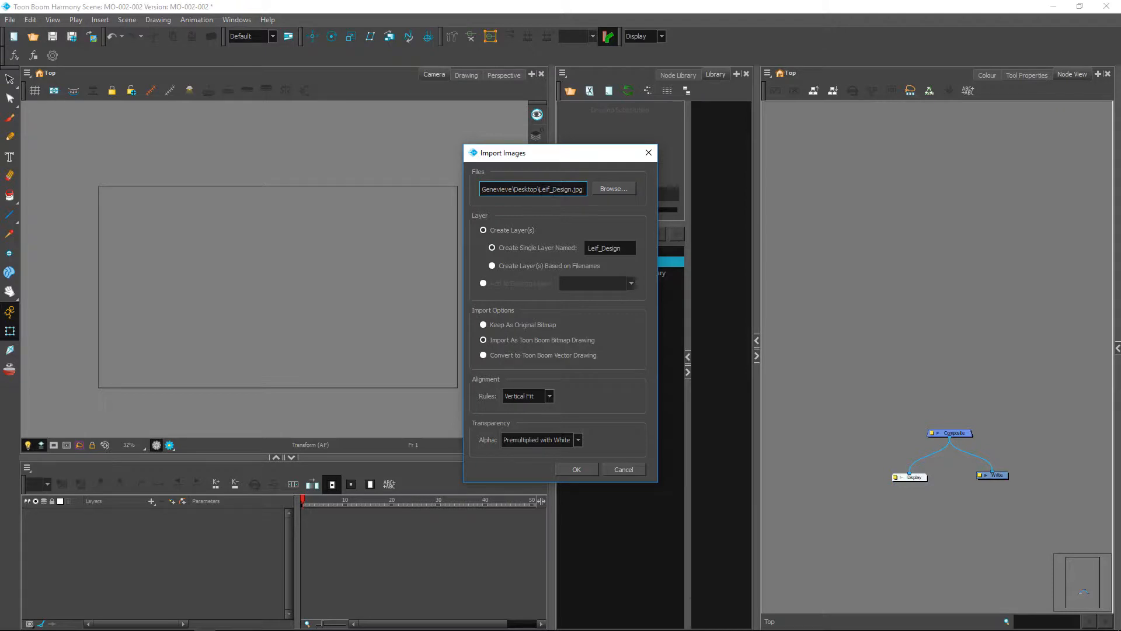
Import Leif_Design.jpg as a Toon Boom bitmap drawing on its own Leif_Design layer
{"action": "left_click_drag", "start_coordinate": [538, 189], "coordinate": [584, 190]}
{"action": "left_click", "coordinate": [483, 341]}
{"action": "left_click", "coordinate": [576, 470]}
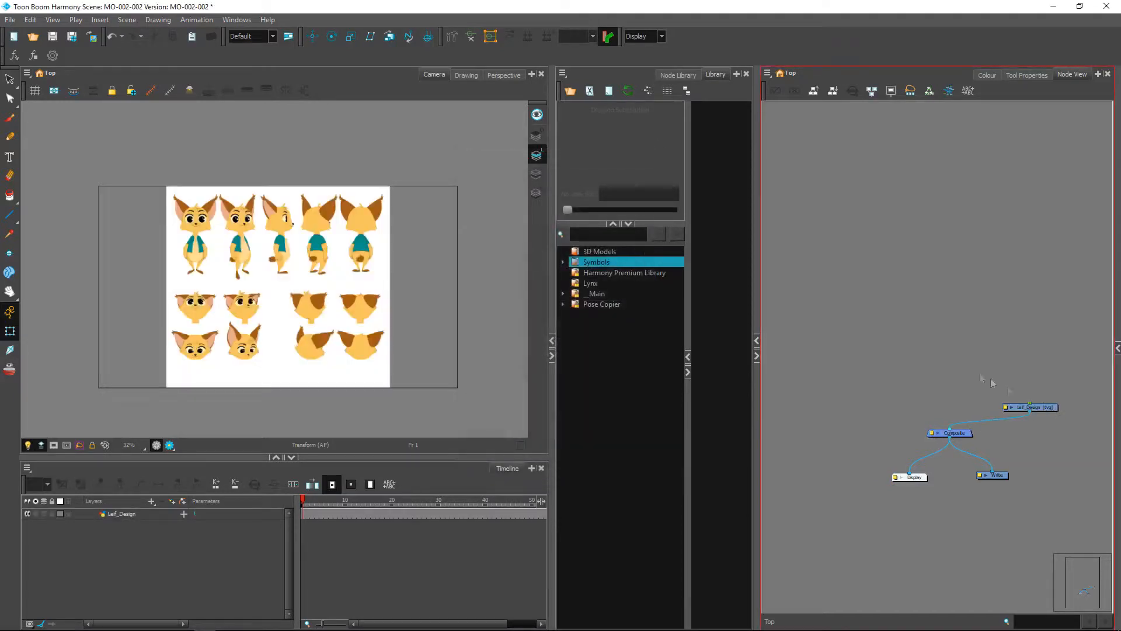
{"action": "left_click", "coordinate": [929, 366]}
Reposition the Leif_Design node in the Node View and deselect the drawing
{"action": "left_click_drag", "start_coordinate": [944, 369], "coordinate": [932, 369]}
{"action": "left_click", "coordinate": [980, 380]}
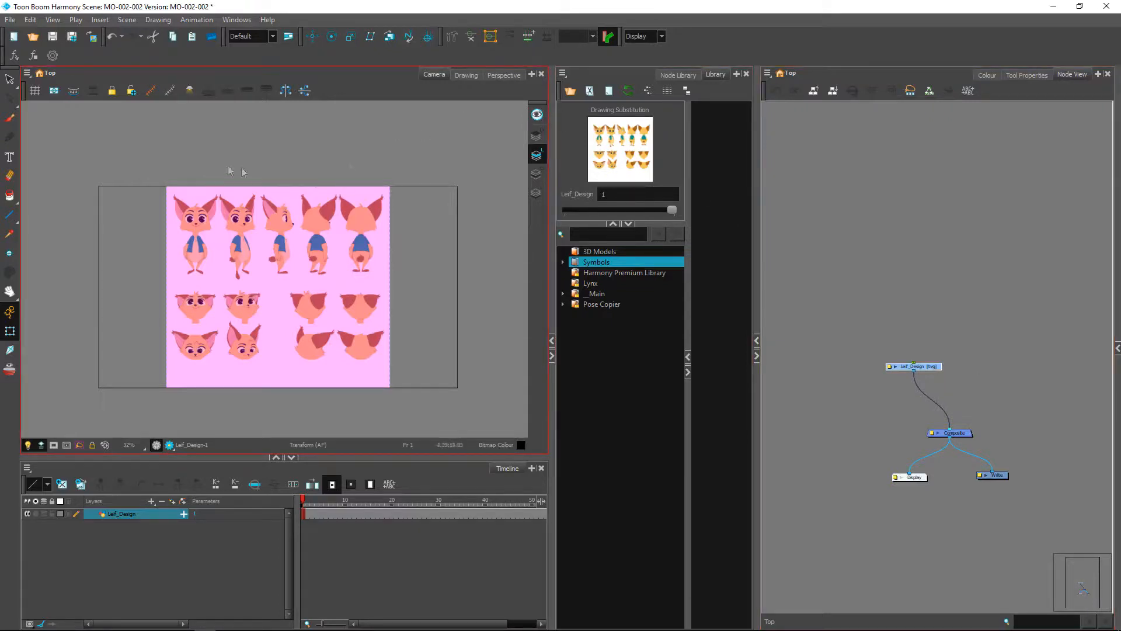
{"action": "left_click", "coordinate": [422, 188]}
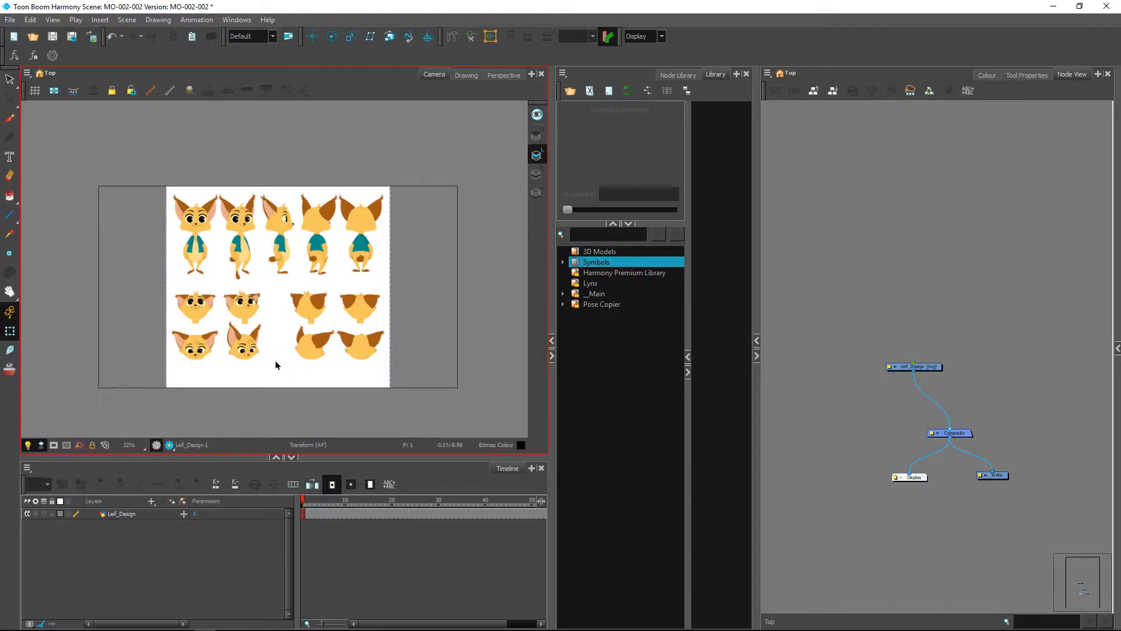
Add a Leif_Design-P parent peg above the Leif_Design node and select the peg
{"action": "left_click_drag", "start_coordinate": [933, 366], "coordinate": [959, 331]}
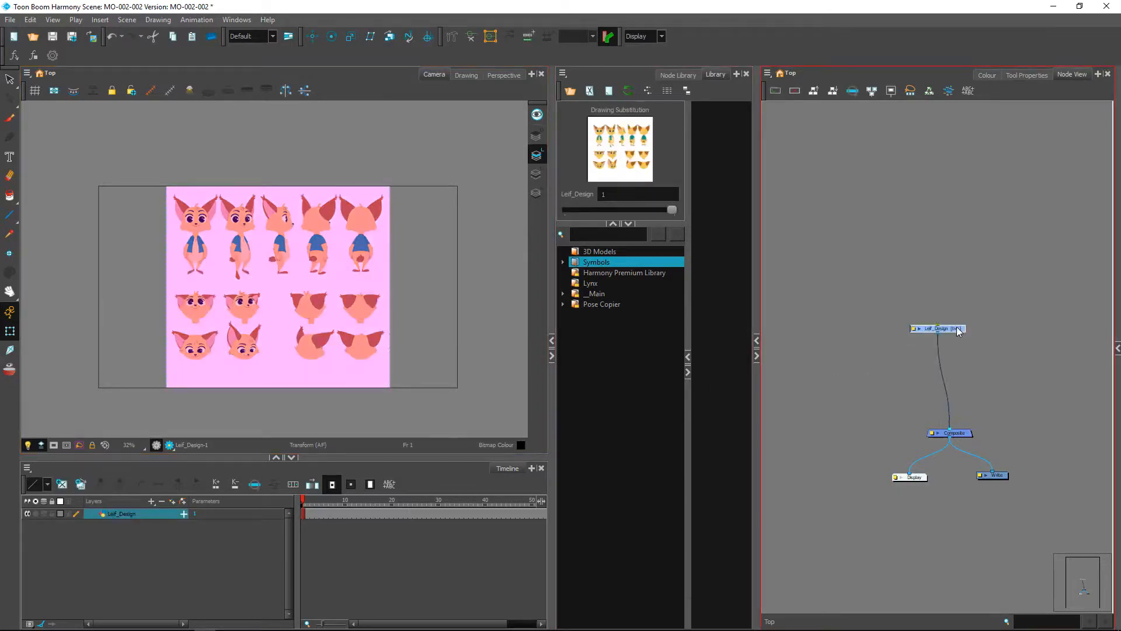
{"action": "key", "text": "ctrl+shift+p"}
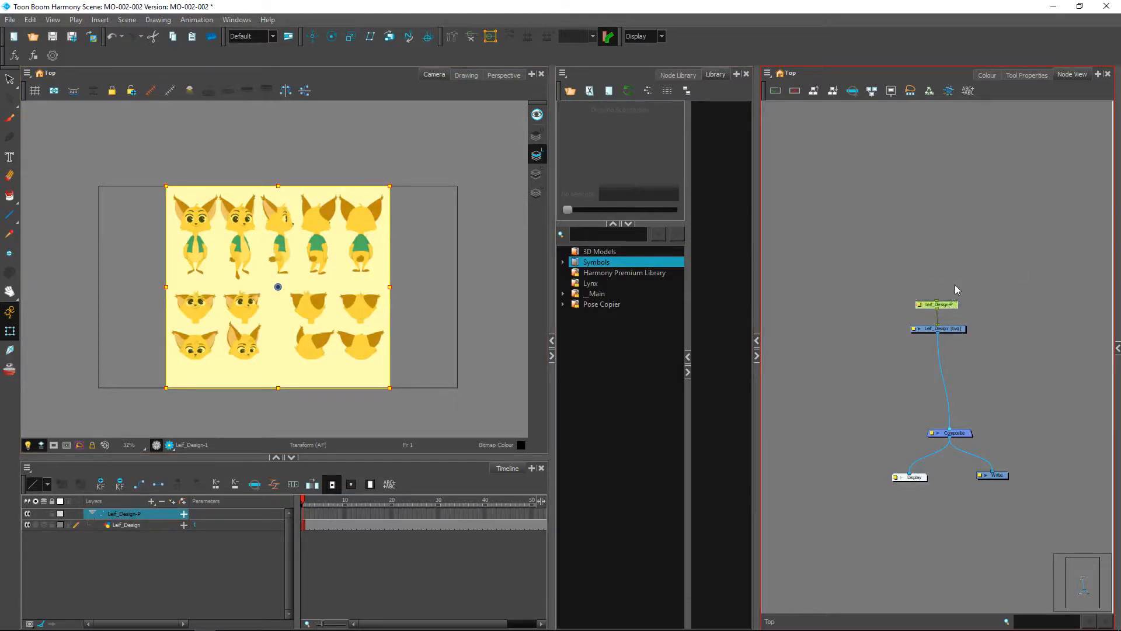
{"action": "left_click", "coordinate": [954, 329]}
{"action": "left_click_drag", "start_coordinate": [953, 329], "coordinate": [868, 339]}
{"action": "key", "text": "Escape"}
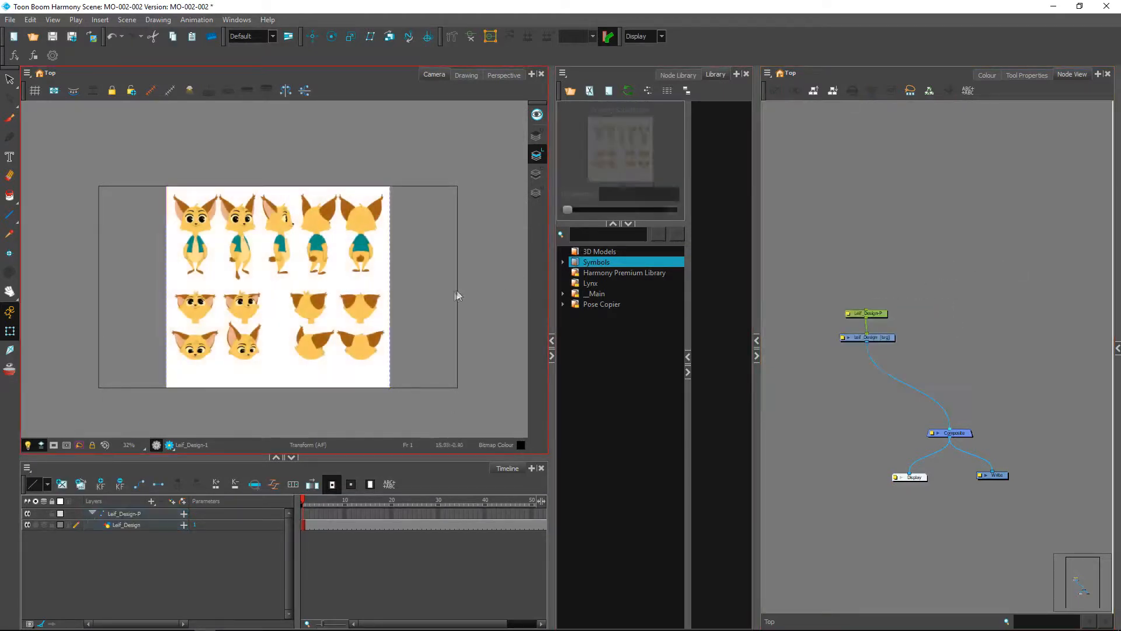
{"action": "left_click", "coordinate": [875, 311]}
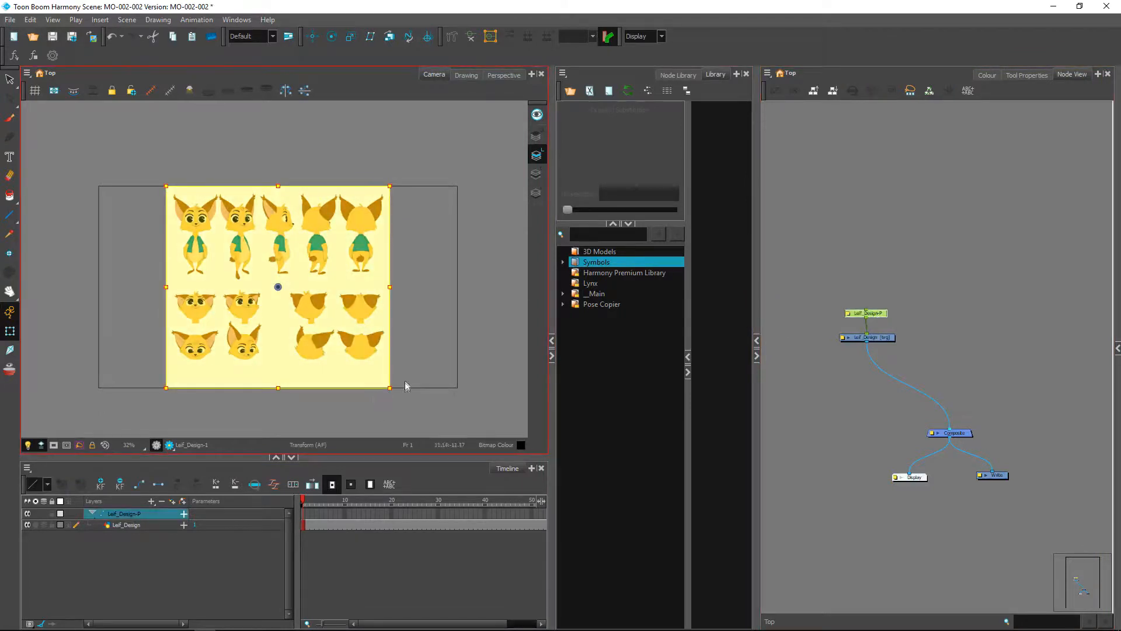
Enlarge and reposition the reference sheet via its peg so the first full-body poses fill the frame
{"action": "left_click_drag", "start_coordinate": [392, 390], "coordinate": [526, 456]}
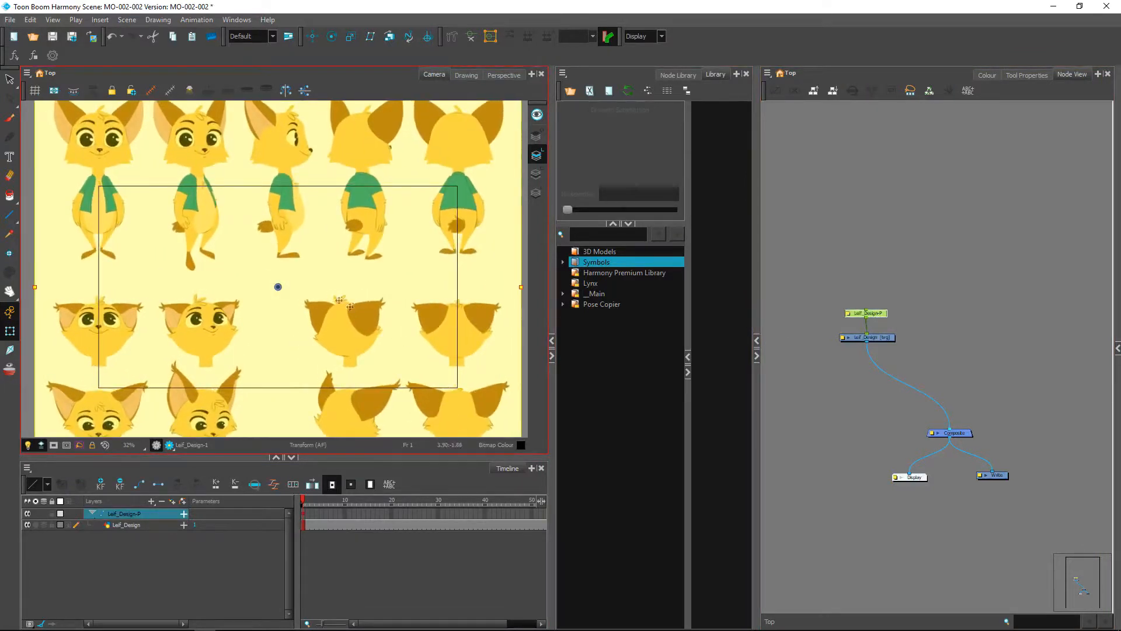
{"action": "left_click_drag", "start_coordinate": [223, 261], "coordinate": [354, 361]}
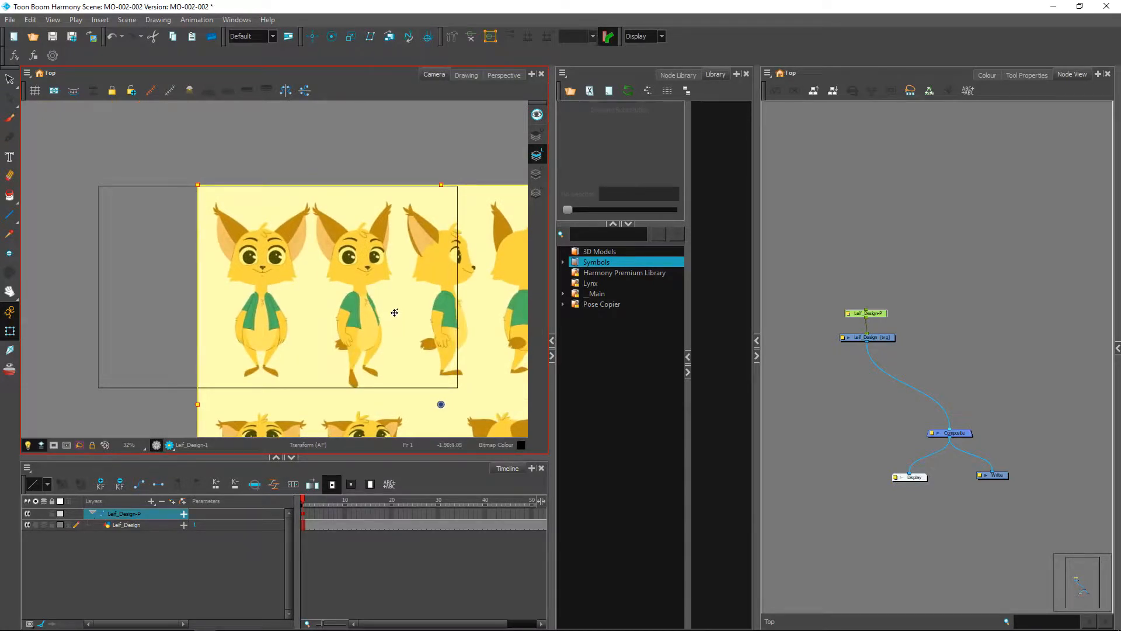
{"action": "left_click", "coordinate": [818, 268]}
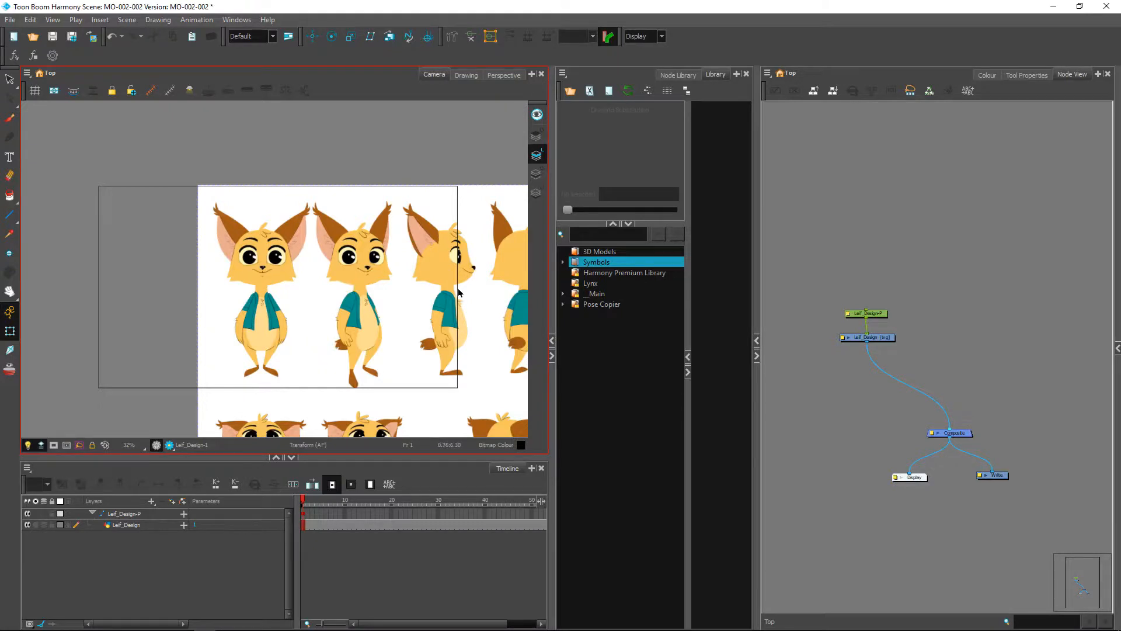
{"action": "left_click", "coordinate": [866, 313]}
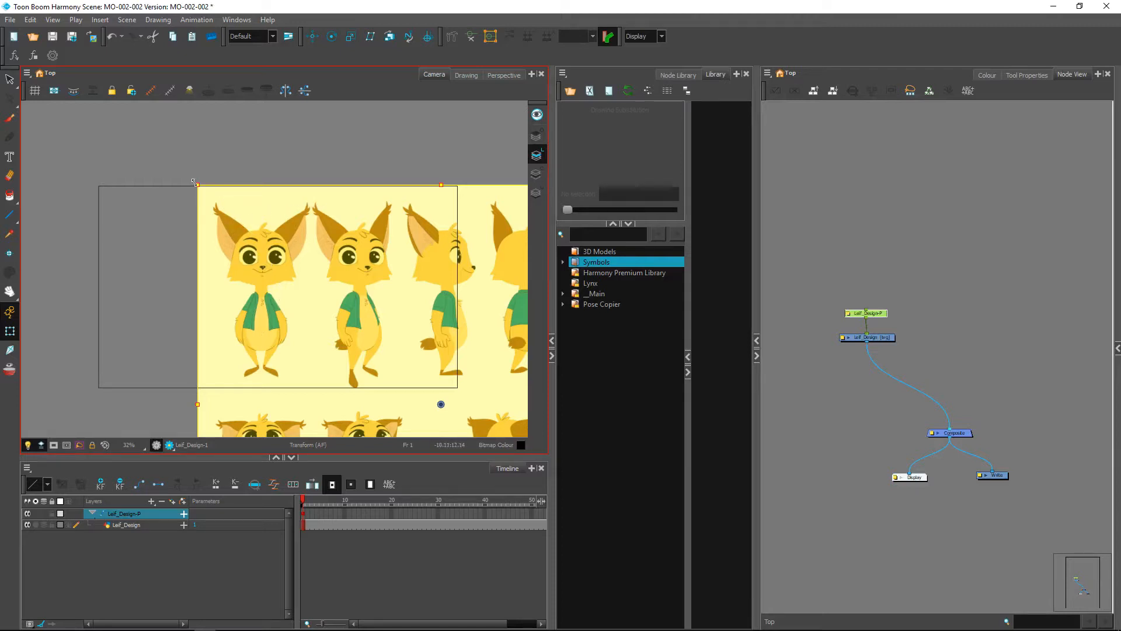
Adjust the sheet's scale from the top-left handle and move it slightly upward
{"action": "left_click_drag", "start_coordinate": [195, 183], "coordinate": [183, 169]}
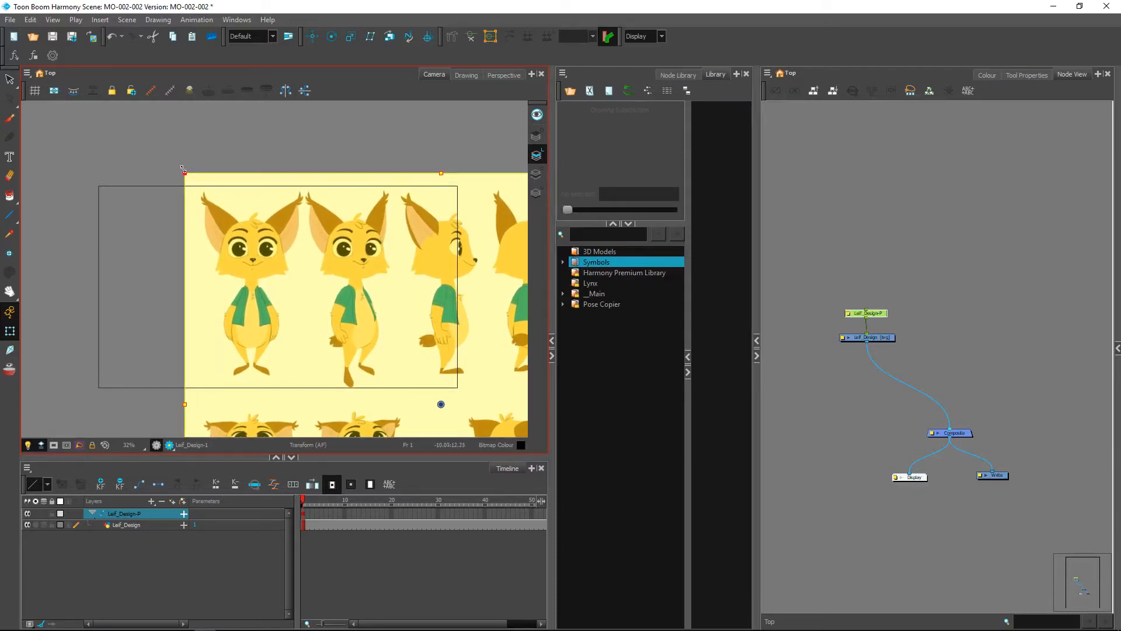
{"action": "left_click_drag", "start_coordinate": [183, 168], "coordinate": [187, 176]}
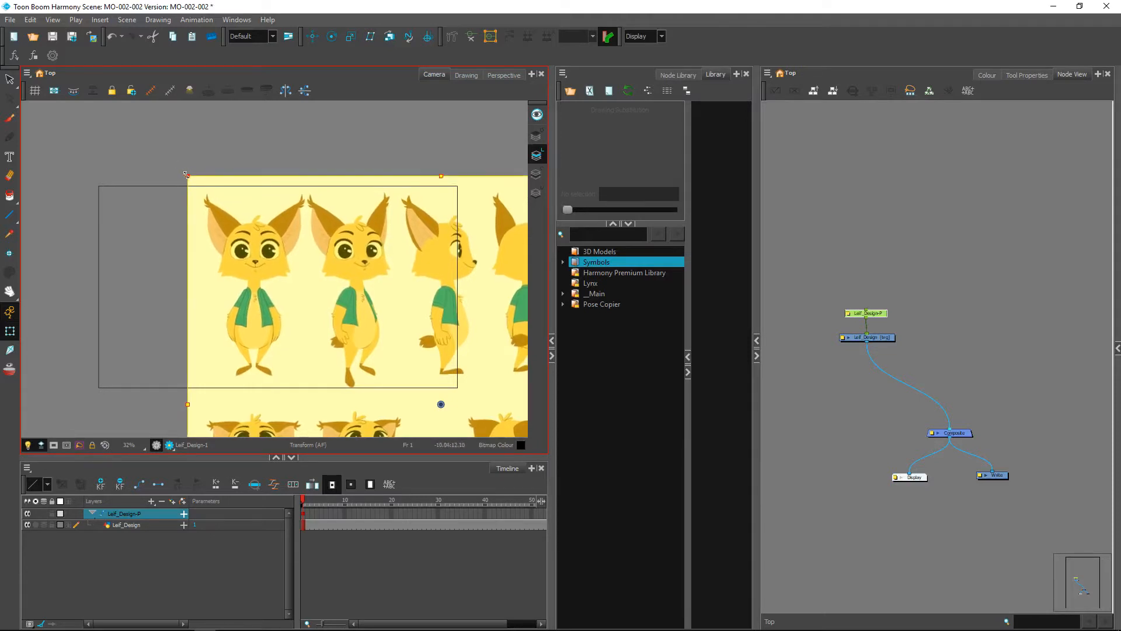
{"action": "left_click_drag", "start_coordinate": [235, 207], "coordinate": [235, 204]}
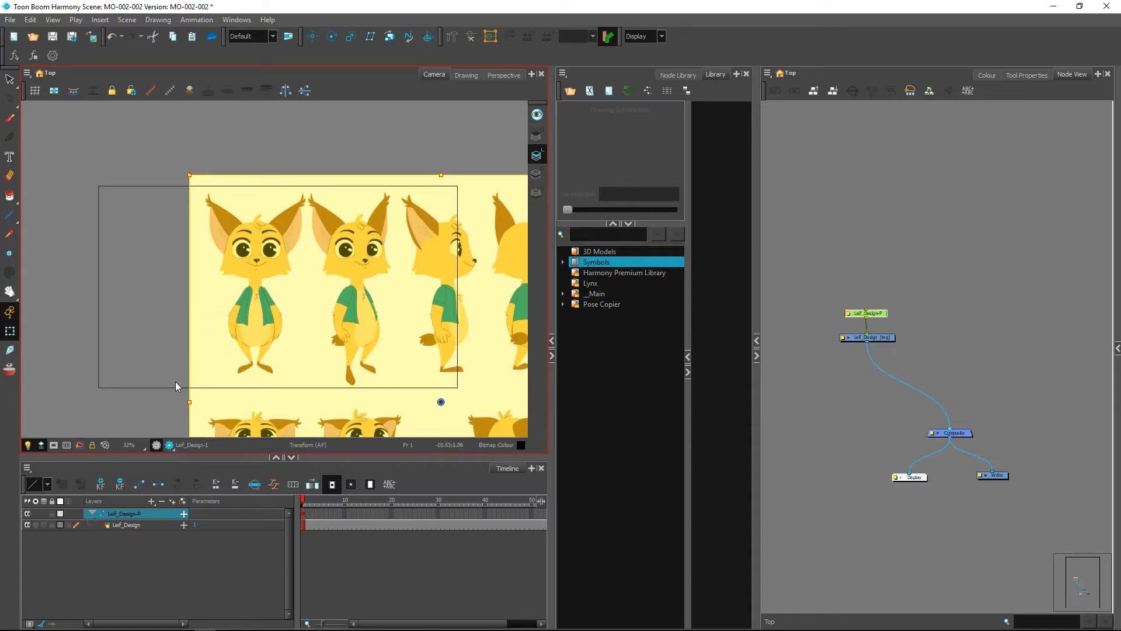
Show the Safe Area guides and nudge the peg right with arrow keys to centre the sheet
{"action": "left_click", "coordinate": [68, 446]}
{"action": "key", "text": "Right"}
{"action": "key", "text": "Right"}
{"action": "key", "text": "Right"}
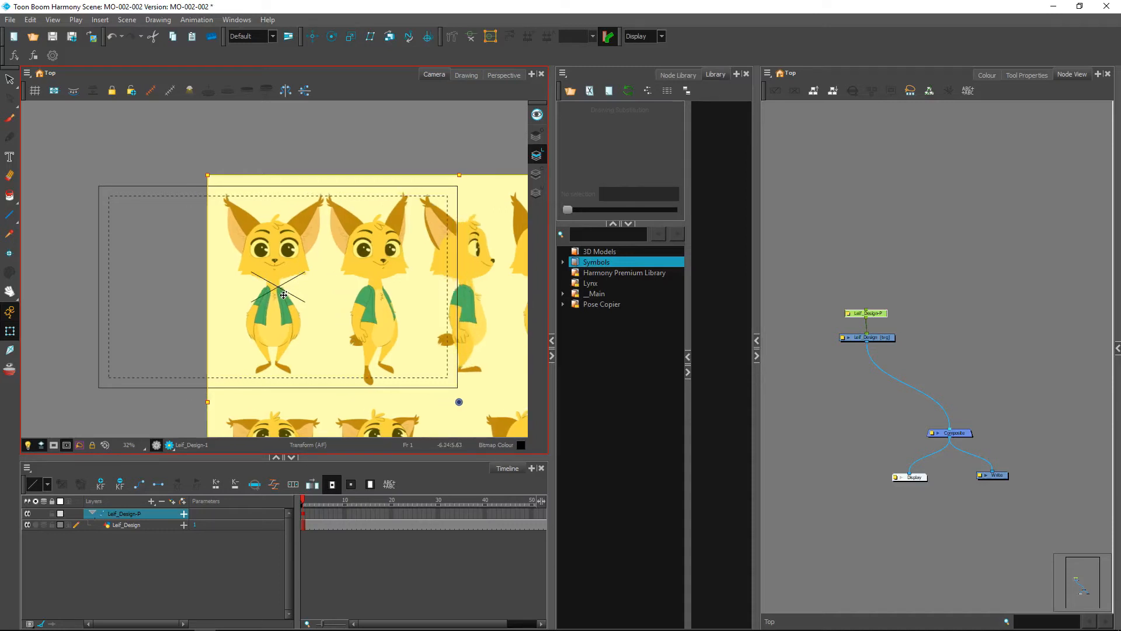
{"action": "key", "text": "Right"}
{"action": "key", "text": "Right"}
{"action": "key", "text": "Right"}
{"action": "key", "text": "Left"}
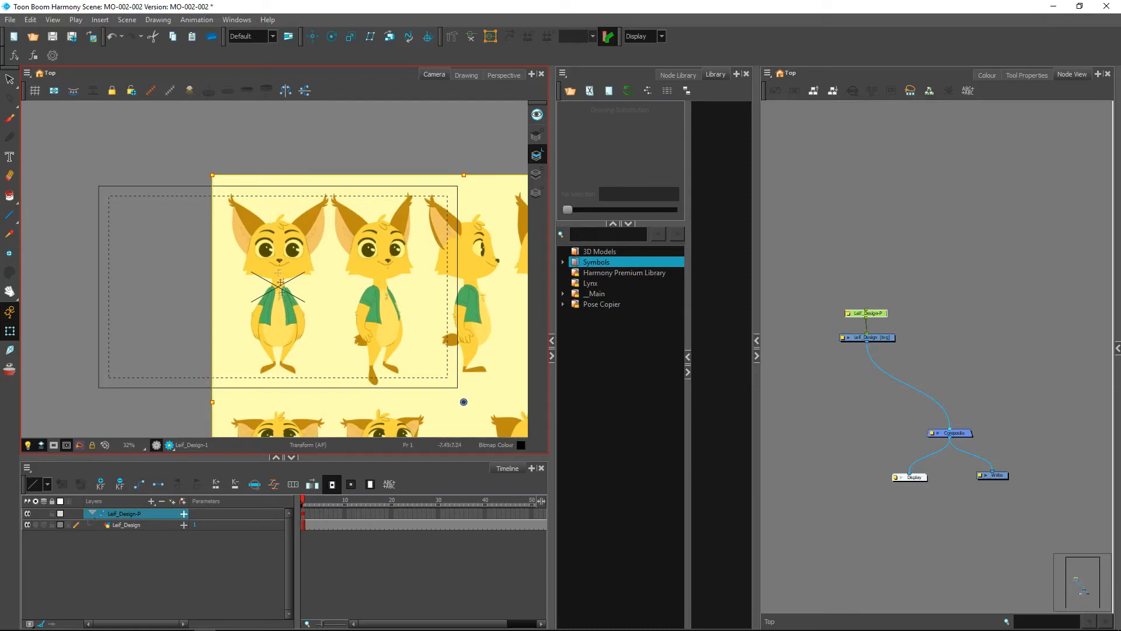
{"action": "key", "text": "Escape"}
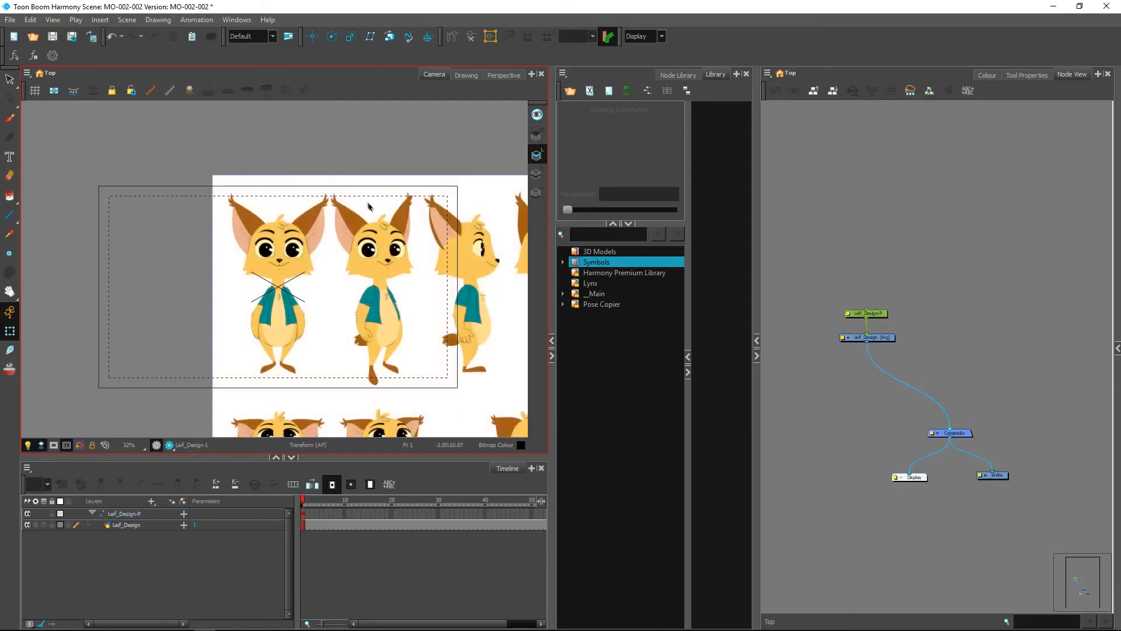